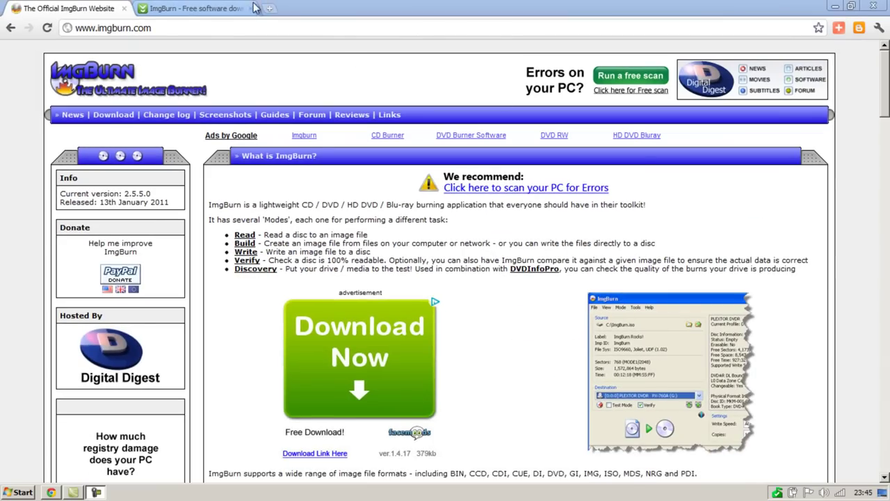
# - Download the ImgBurn 2.5.5.0 installer from CNET, keeping it despite the harmful-file warning
pyautogui.click(244, 8)
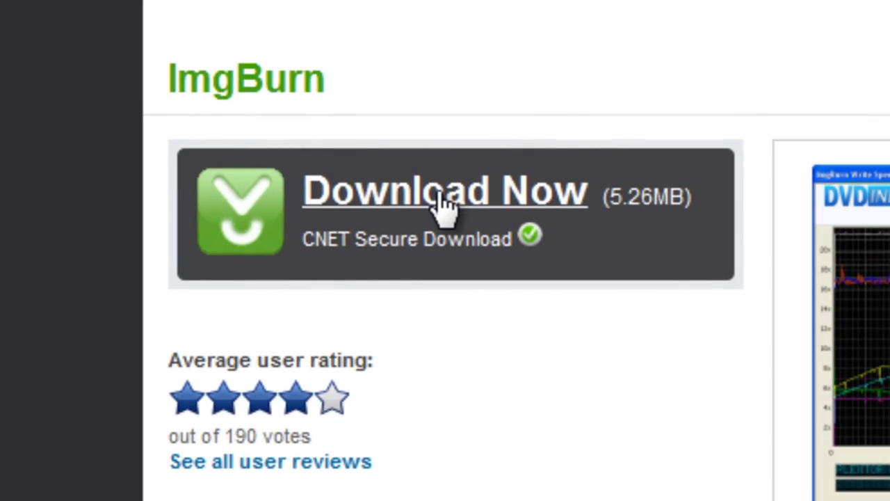
pyautogui.click(445, 201)
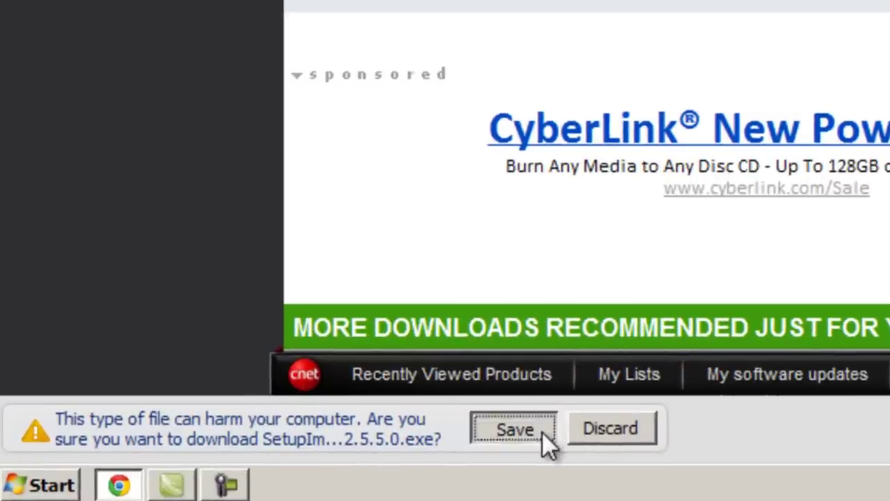
pyautogui.click(543, 432)
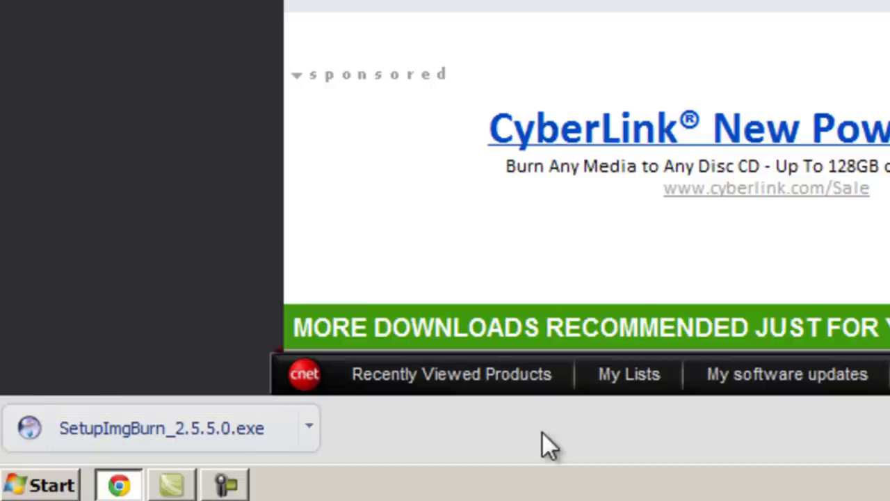
# - Run the SetupImgBurn_2.5.5.0.exe installer and accept the licence agreement
pyautogui.click(182, 430)
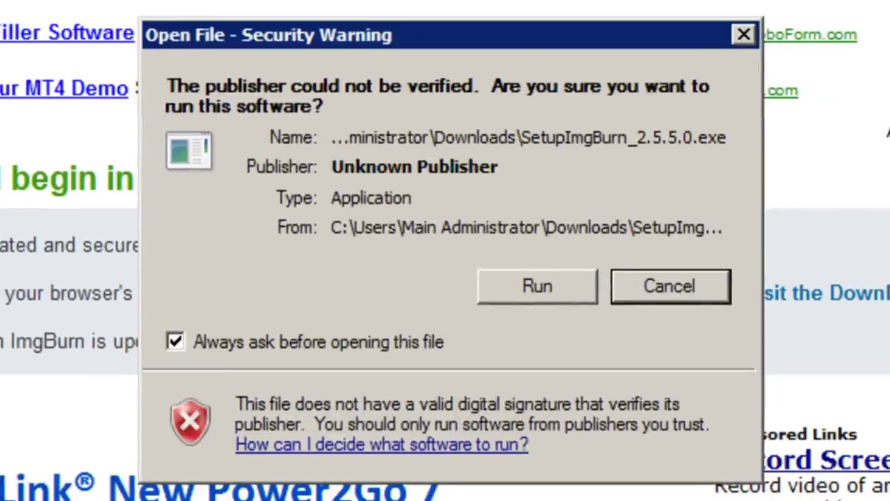
pyautogui.click(574, 287)
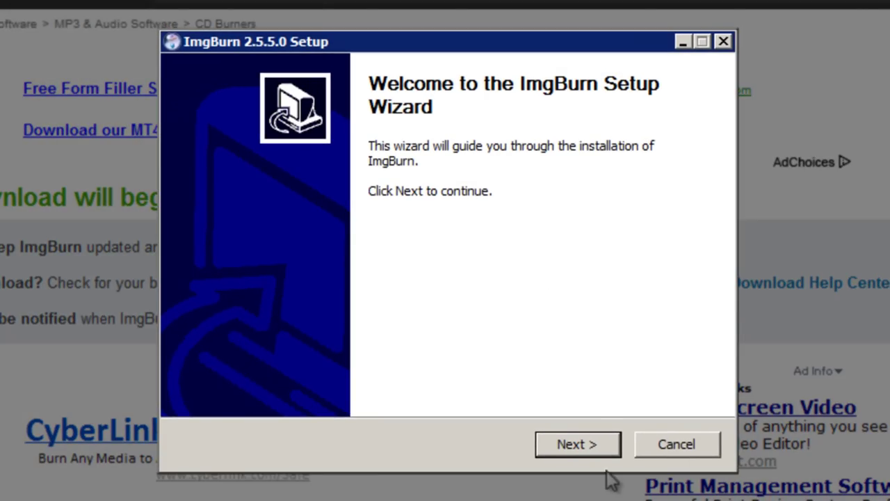
pyautogui.click(605, 443)
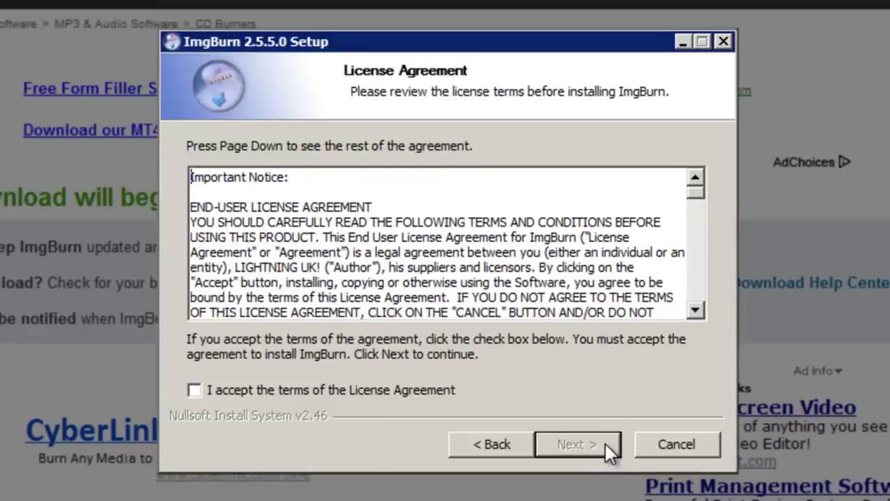
pyautogui.click(195, 390)
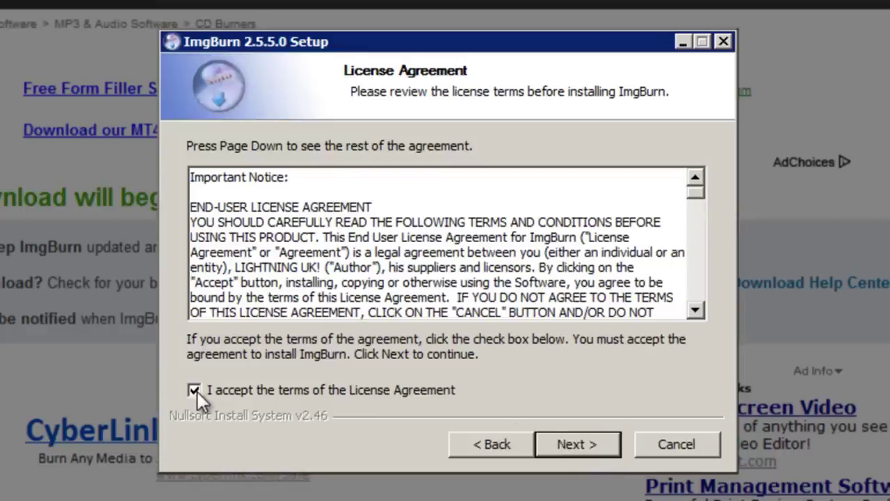
# - Keep the Full components, default install folder and Start Menu folder, and start installing
pyautogui.click(610, 447)
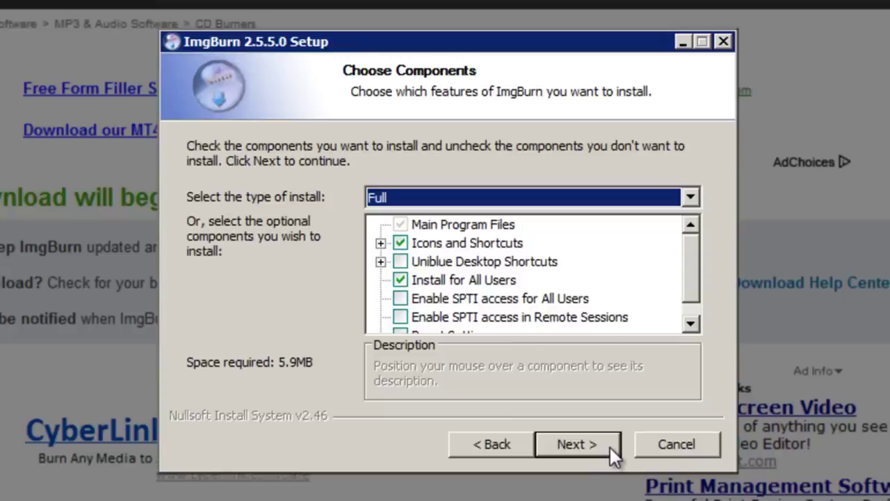
pyautogui.click(610, 447)
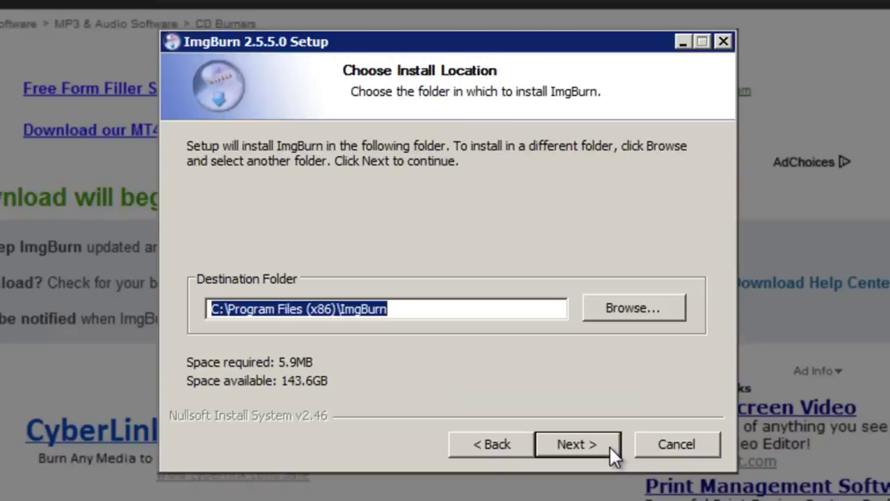
pyautogui.click(610, 447)
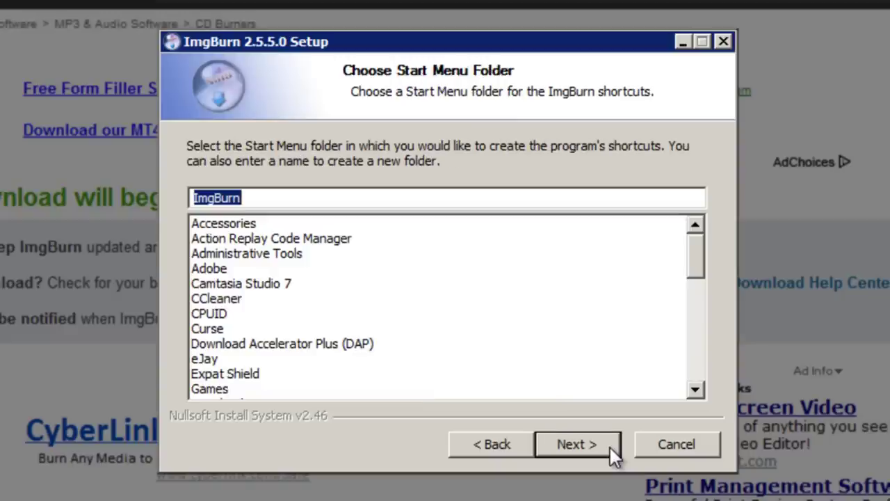
pyautogui.click(610, 447)
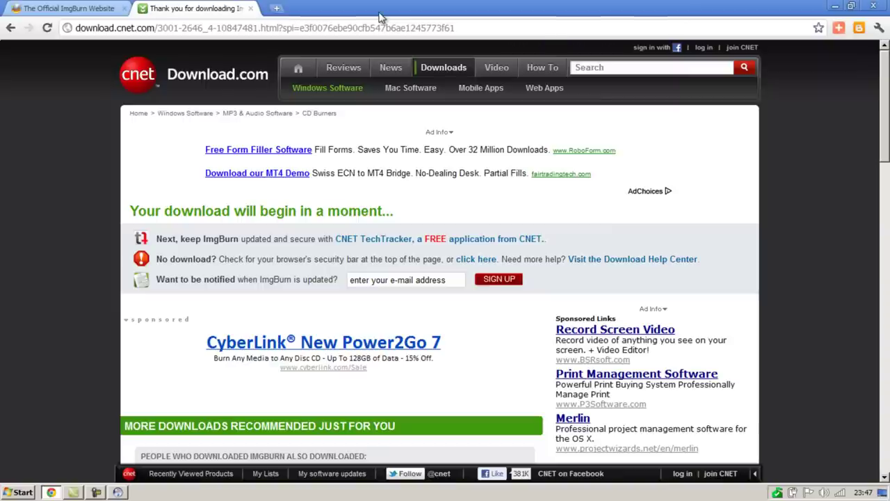
# - Close the Official ImgBurn Website installation-complete tab in Chrome
pyautogui.click(377, 8)
# - Finish the ImgBurn setup wizard with Run ImgBurn ticked so ImgBurn launches
pyautogui.moveTo(118, 493)
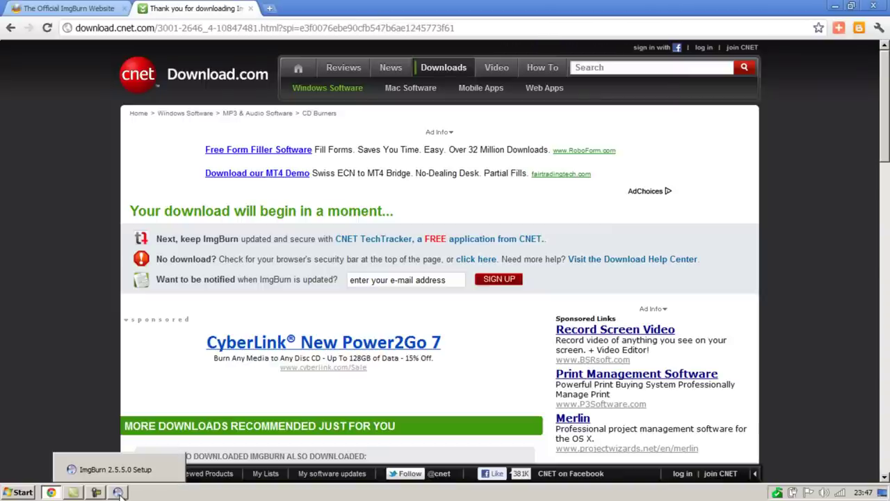
pyautogui.click(112, 470)
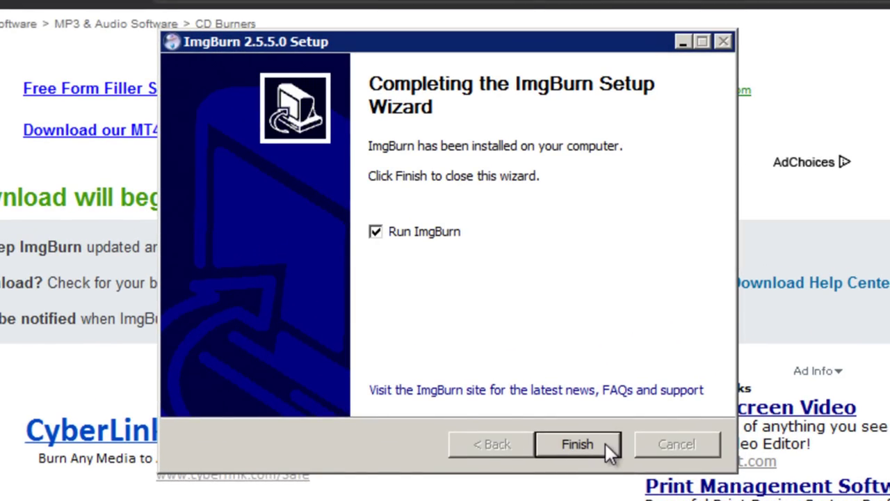
pyautogui.click(607, 446)
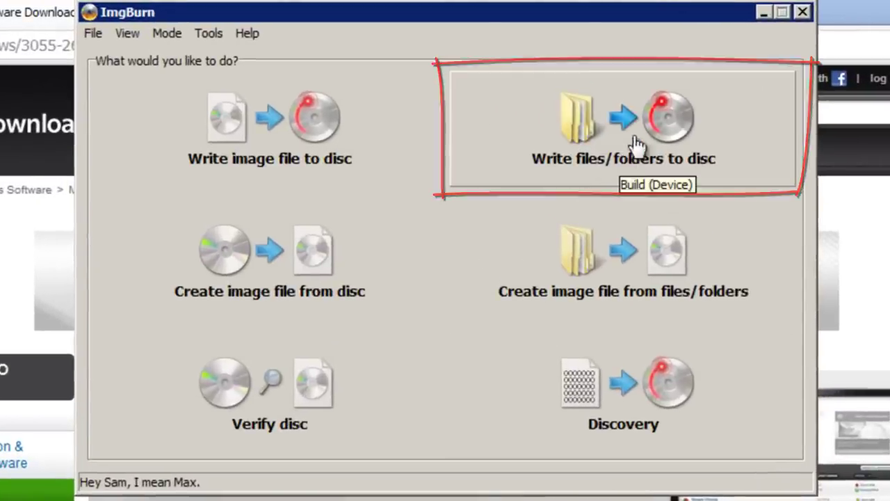
# - Start a Write files/folders to disc job, confirming Build mode with Device output
pyautogui.click(688, 135)
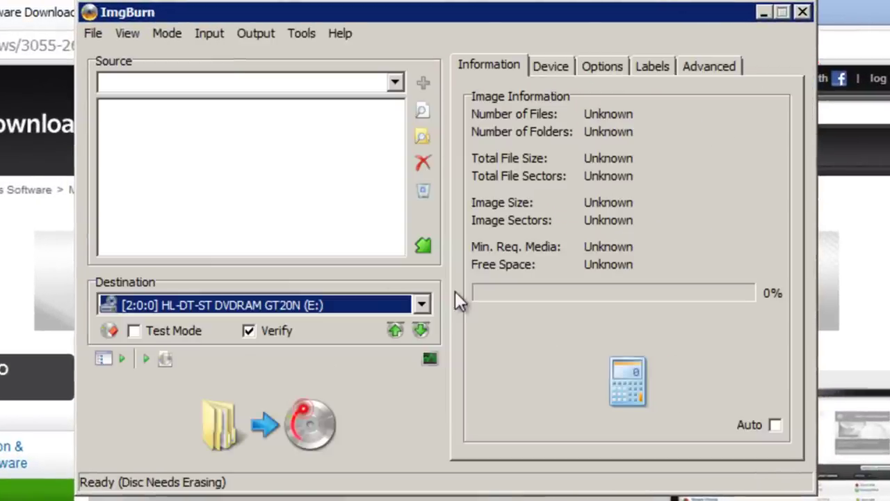
pyautogui.click(170, 34)
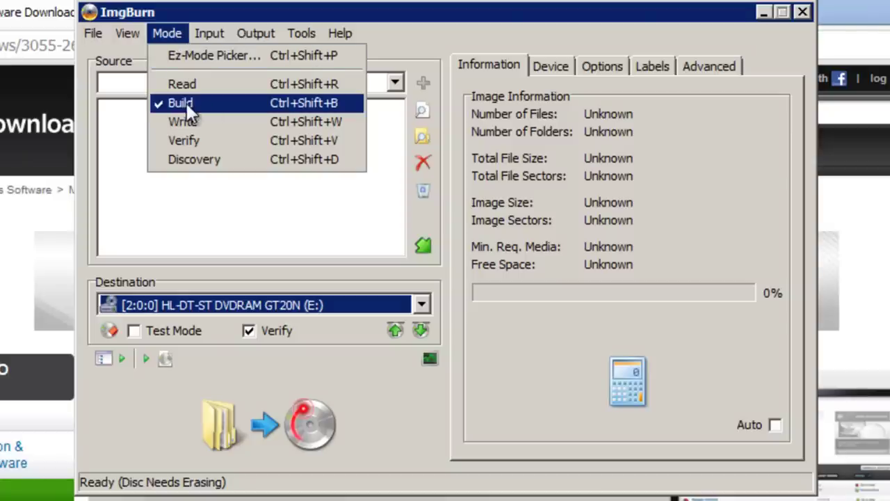
pyautogui.moveTo(270, 36)
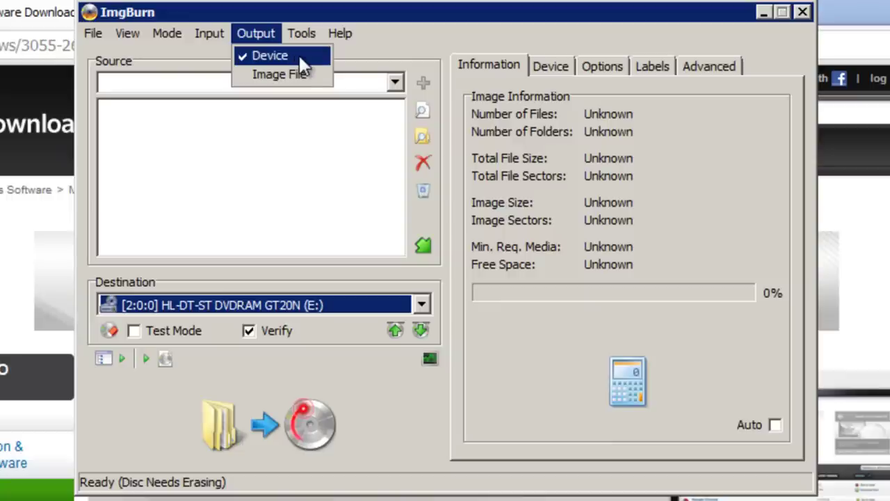
pyautogui.click(411, 24)
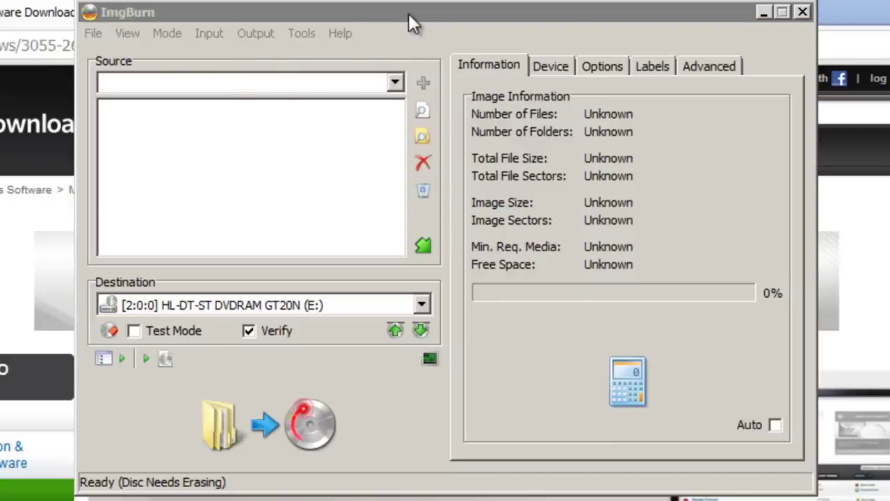
# - Add the Videos to burn to CD folder from Libraries > Videos as the source
pyautogui.click(424, 135)
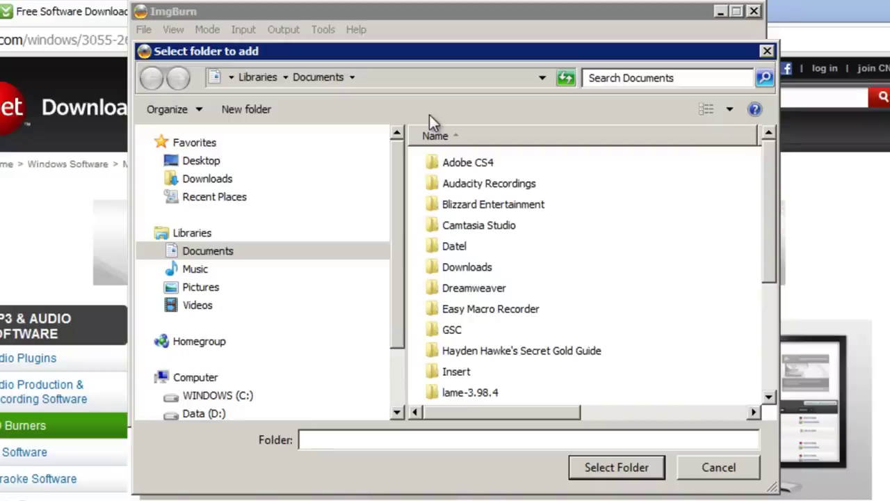
pyautogui.click(208, 305)
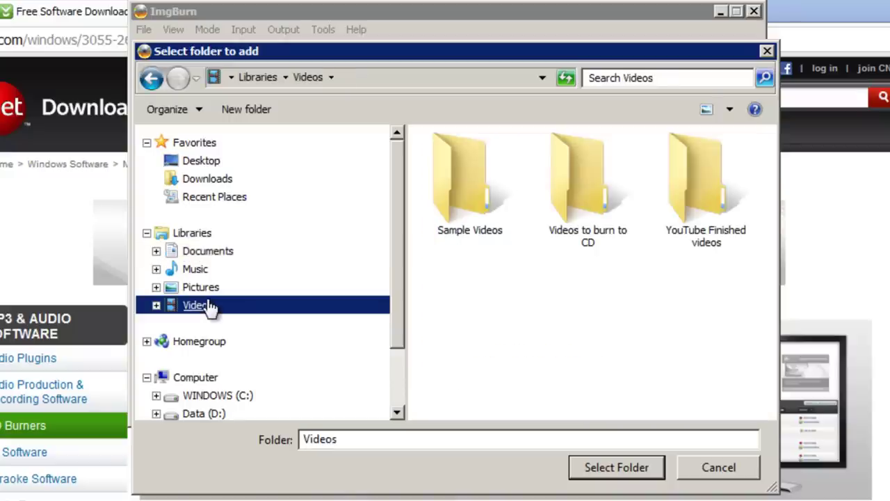
pyautogui.doubleClick(606, 200)
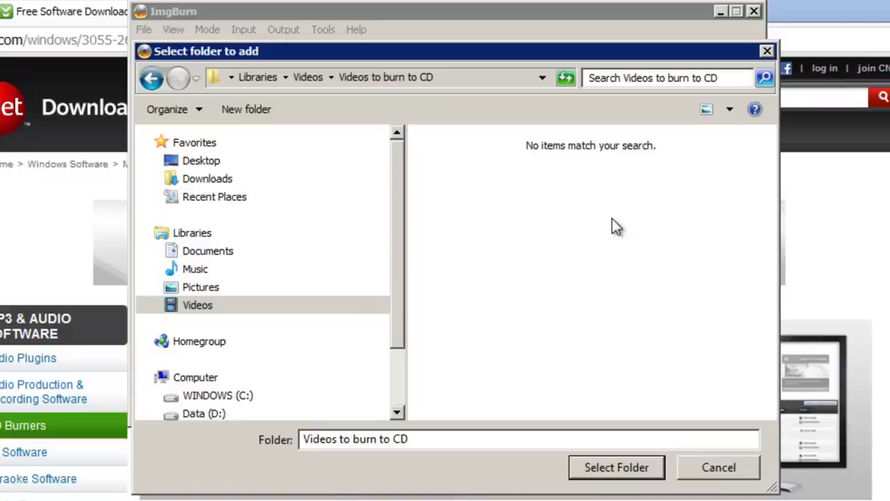
pyautogui.click(150, 77)
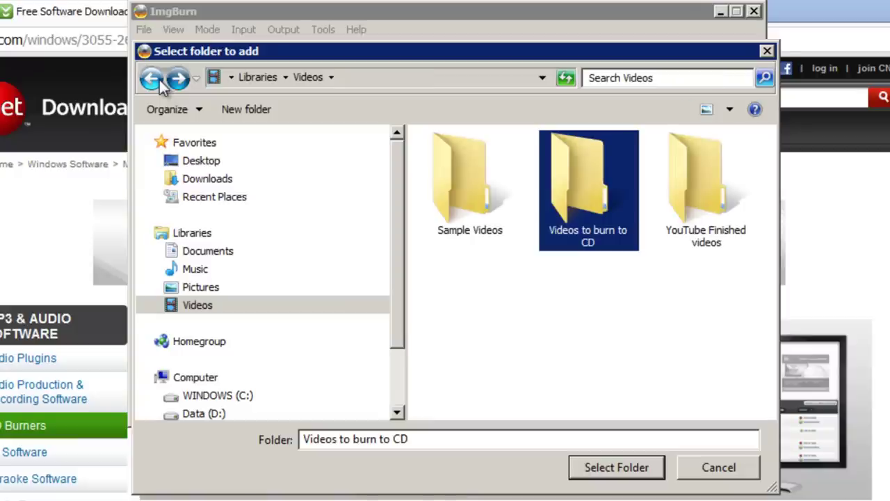
pyautogui.click(537, 301)
pyautogui.click(589, 232)
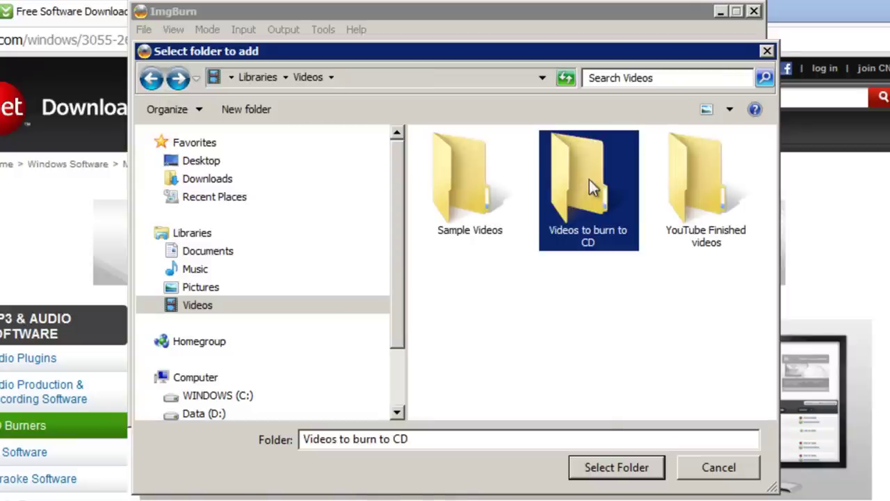
pyautogui.click(616, 467)
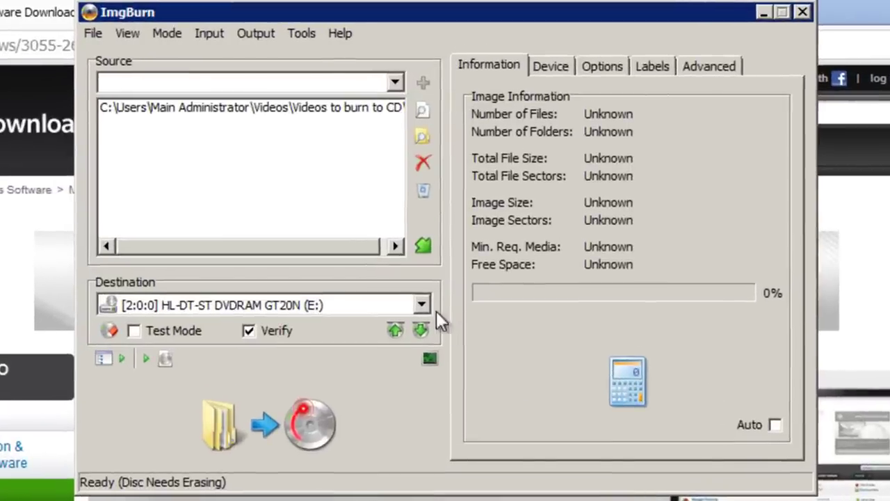
# - Target the HL-DT-ST DVDRAM drive and calculate the size: 2 files, 48,175,234 bytes, CD-R/RW
pyautogui.click(424, 305)
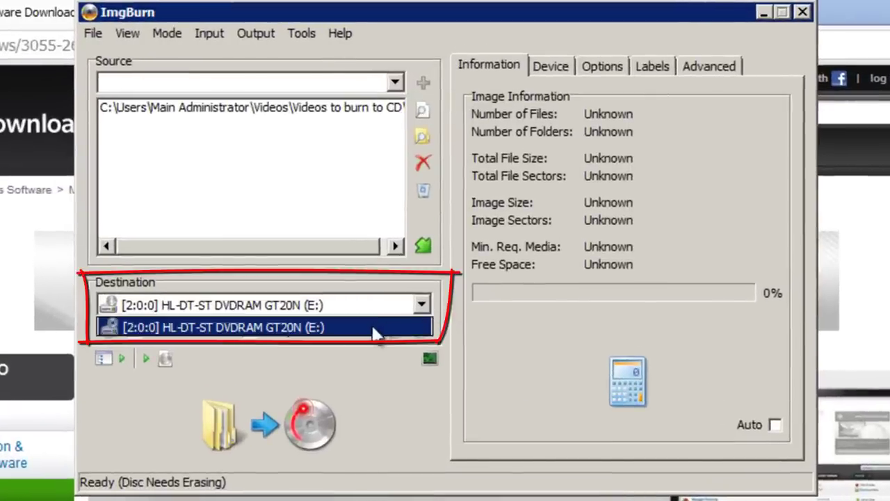
pyautogui.click(422, 305)
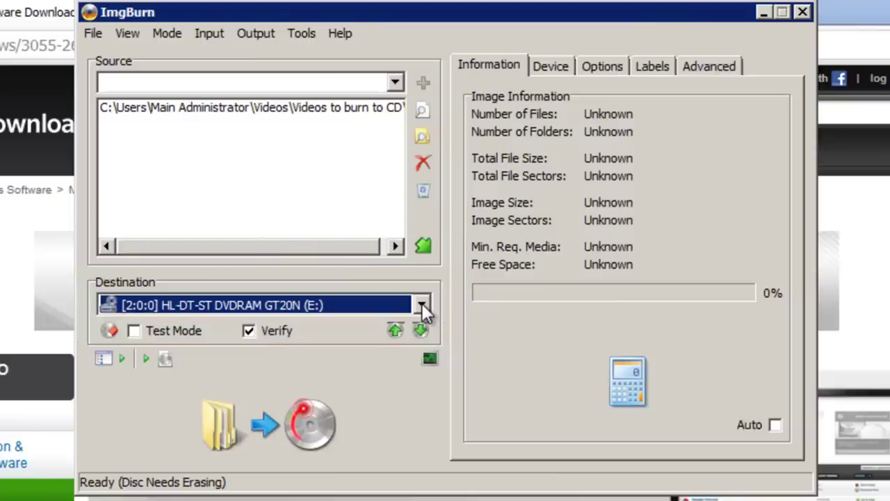
pyautogui.click(656, 381)
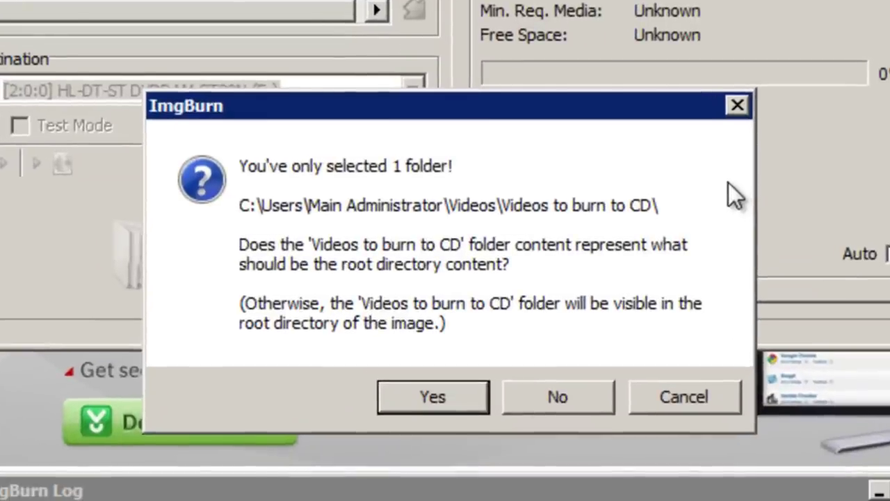
pyautogui.click(458, 404)
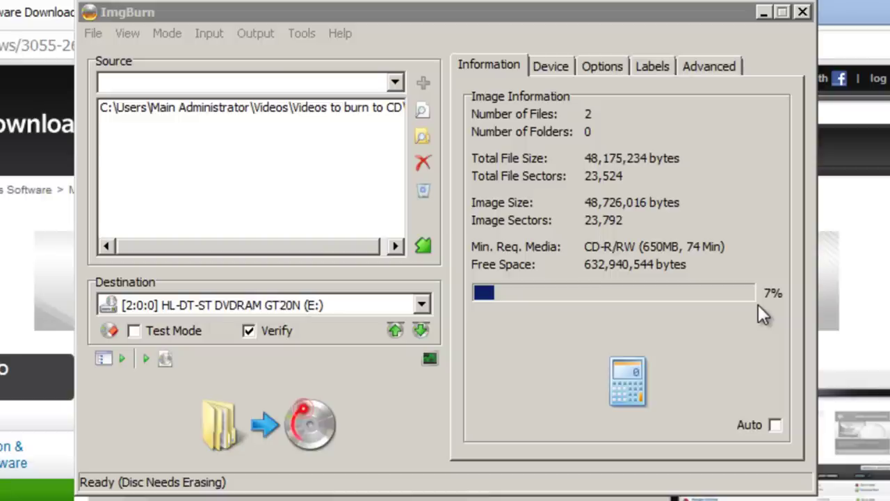
# - Review the Device and Options tabs of the build settings
pyautogui.click(559, 70)
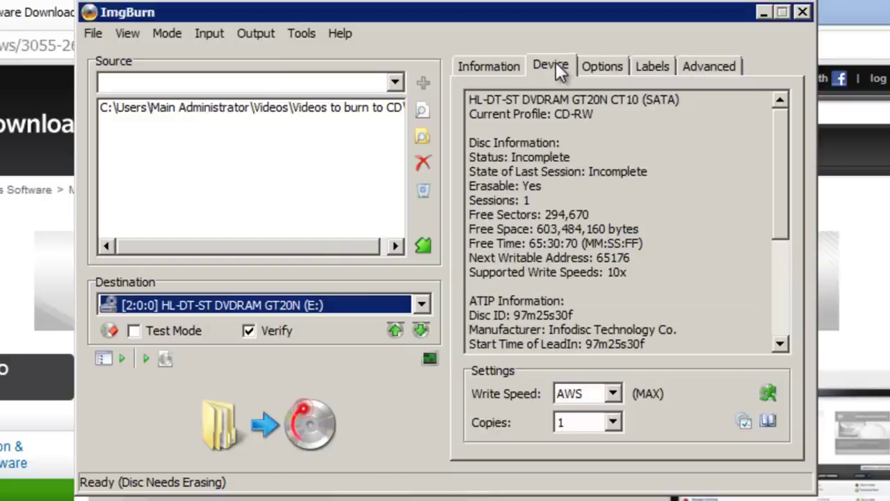
pyautogui.click(592, 67)
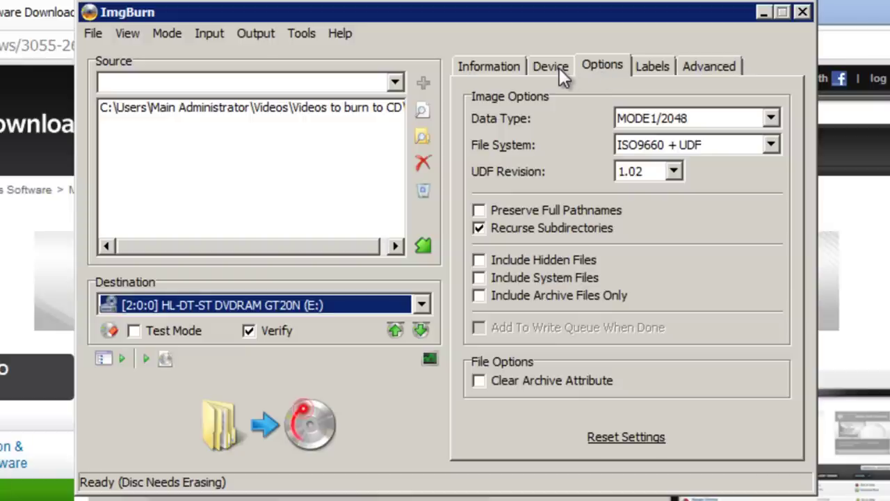
pyautogui.click(559, 67)
pyautogui.click(596, 68)
# - Set both the ISO9660 and UDF volume labels to BURNING_TEST
pyautogui.click(658, 64)
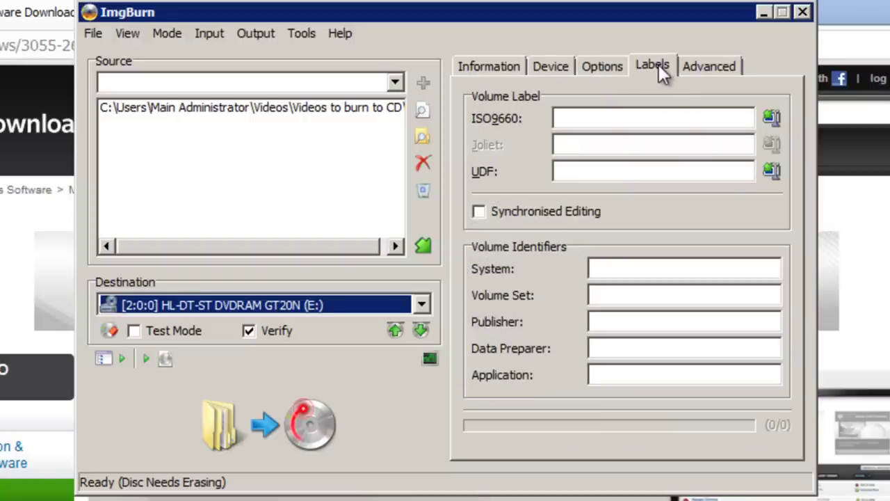
pyautogui.click(625, 113)
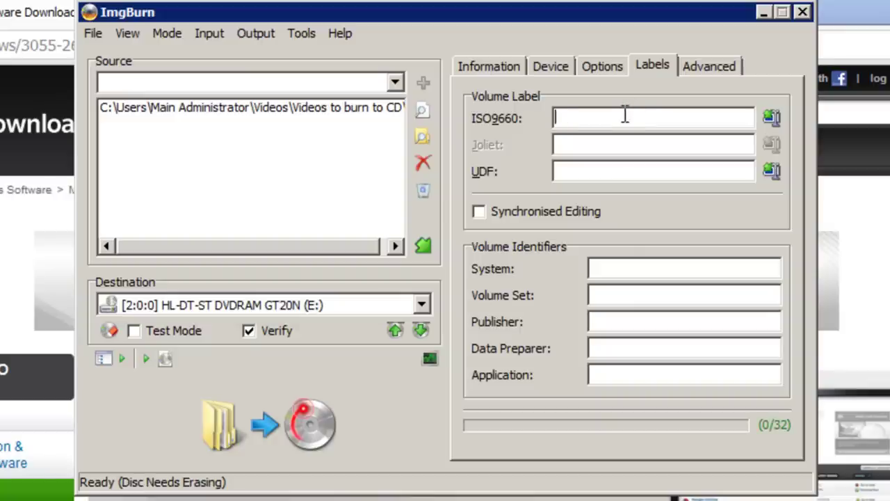
pyautogui.write('BU')
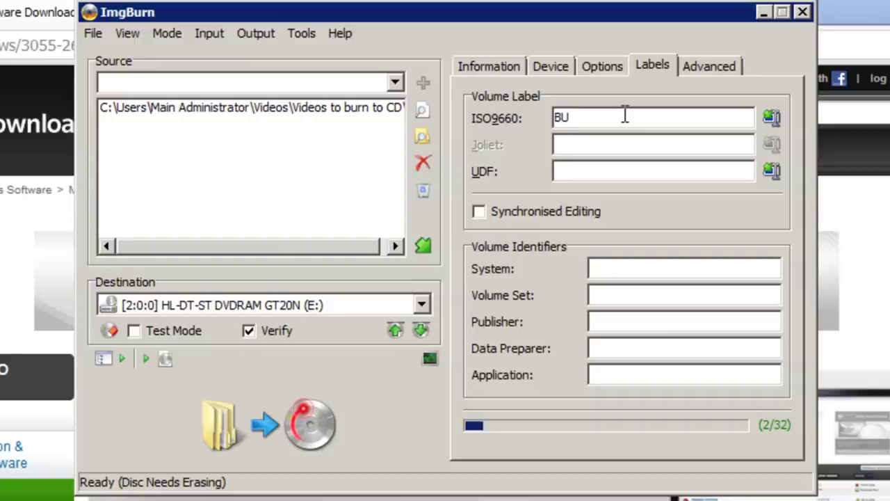
pyautogui.write('RNING_TEST')
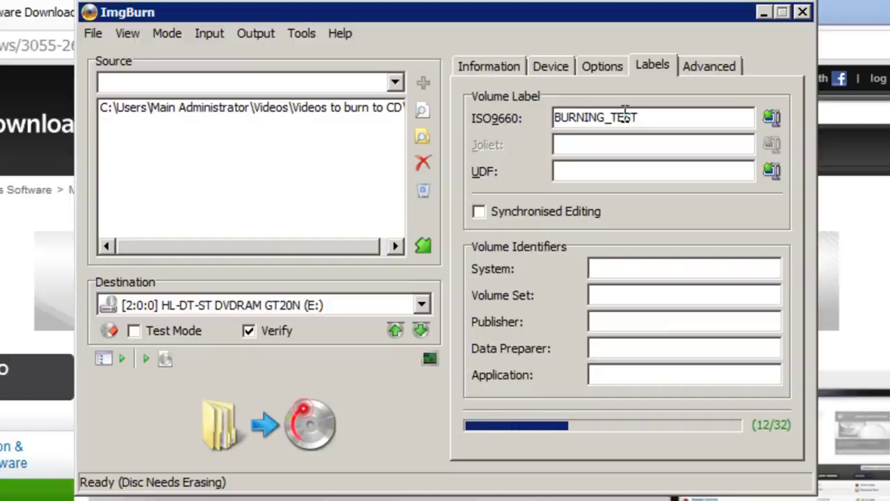
pyautogui.click(773, 117)
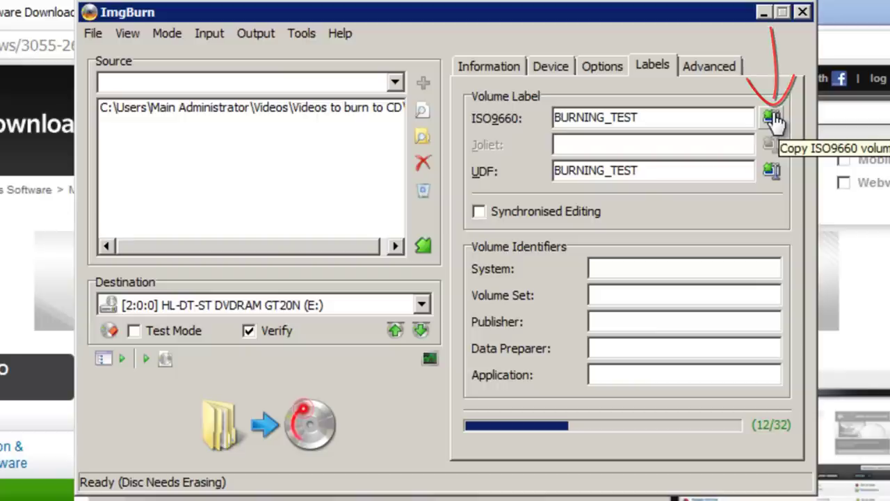
pyautogui.click(716, 66)
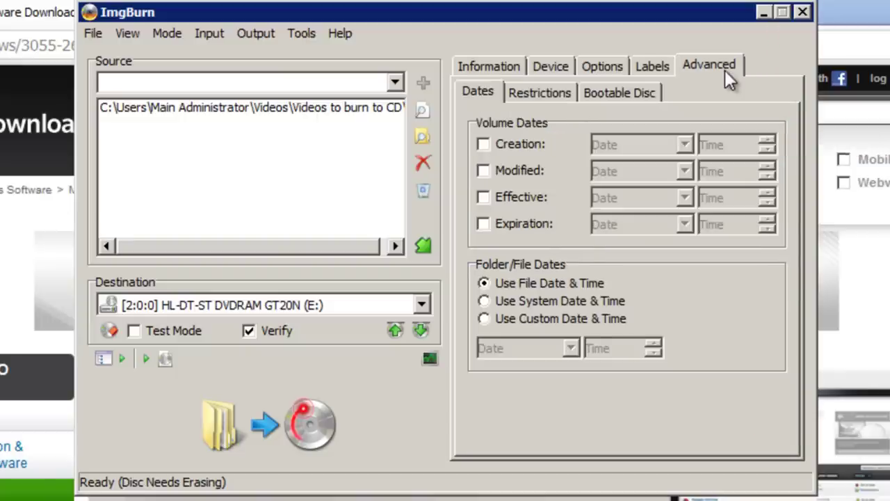
# - Start the build from the Information tab and agree to erase the rewritable disc first
pyautogui.click(473, 67)
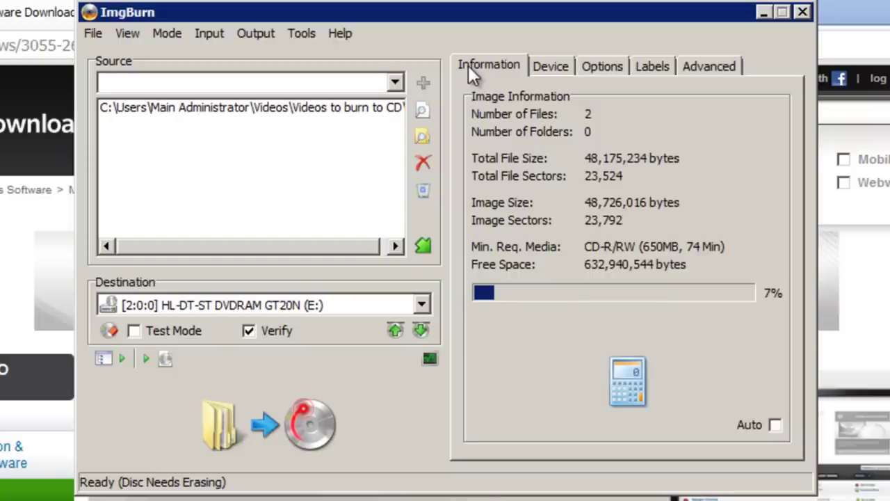
pyautogui.click(268, 435)
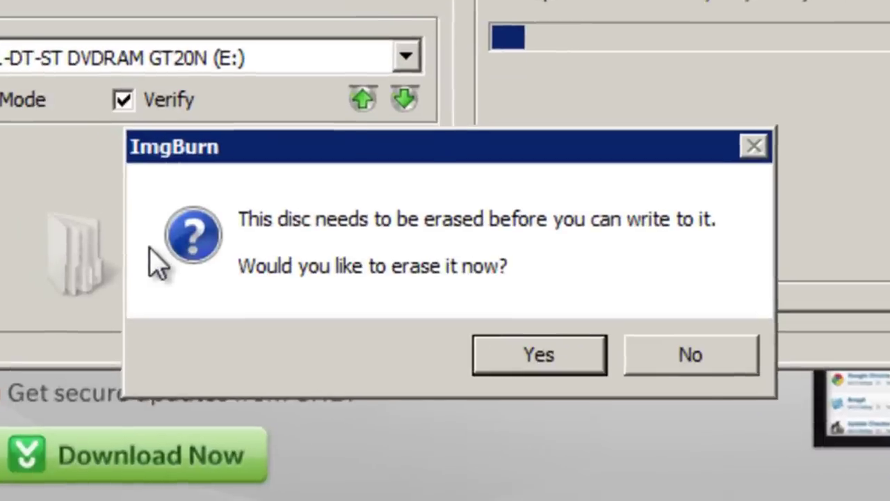
pyautogui.click(574, 365)
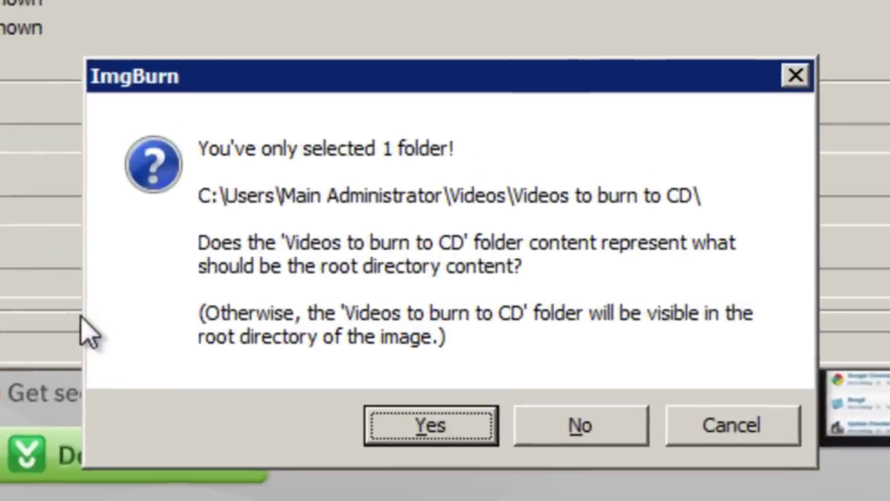
# - Use the folder contents as disc root, confirm the summary, and burn the BURNING_TEST CD
pyautogui.click(460, 432)
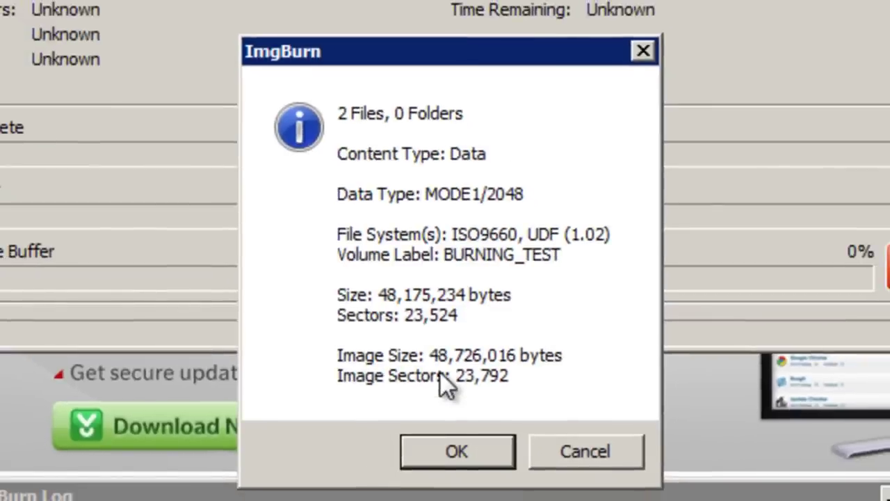
pyautogui.click(459, 452)
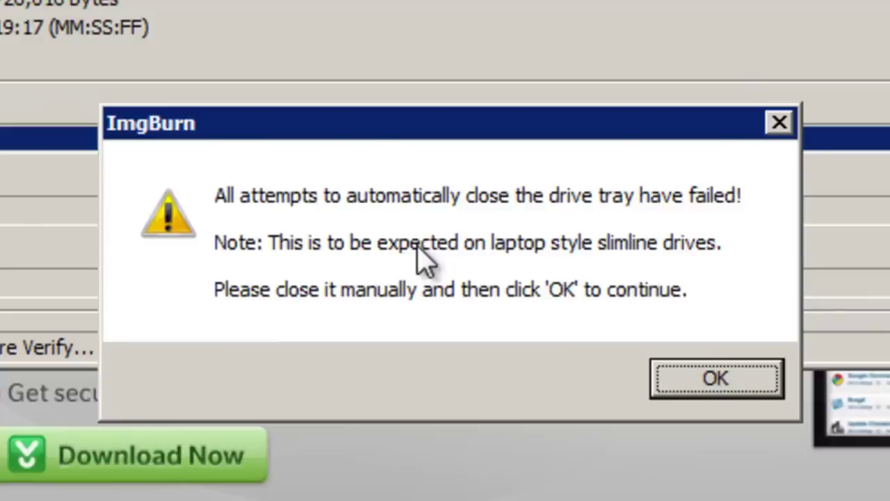
pyautogui.click(765, 383)
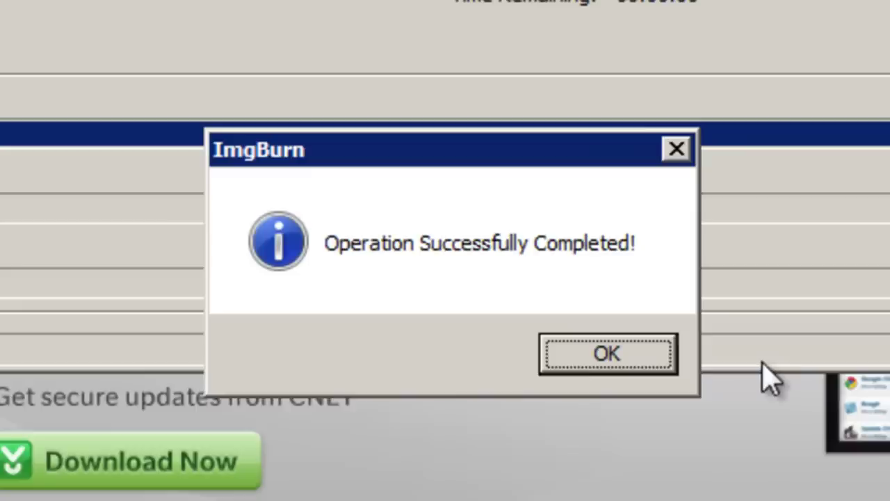
pyautogui.click(656, 360)
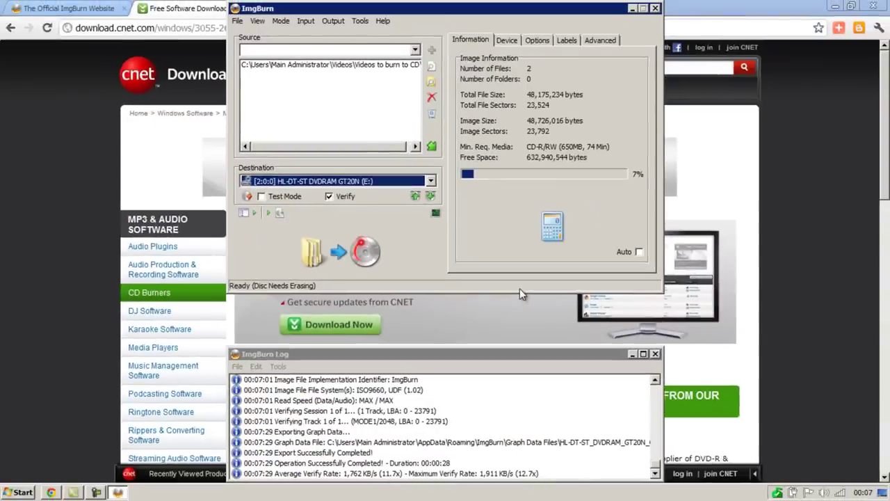
# - Close ImgBurn and its log window, then browse to the BURNING_TEST disc in drive E:
pyautogui.click(655, 9)
pyautogui.click(10, 492)
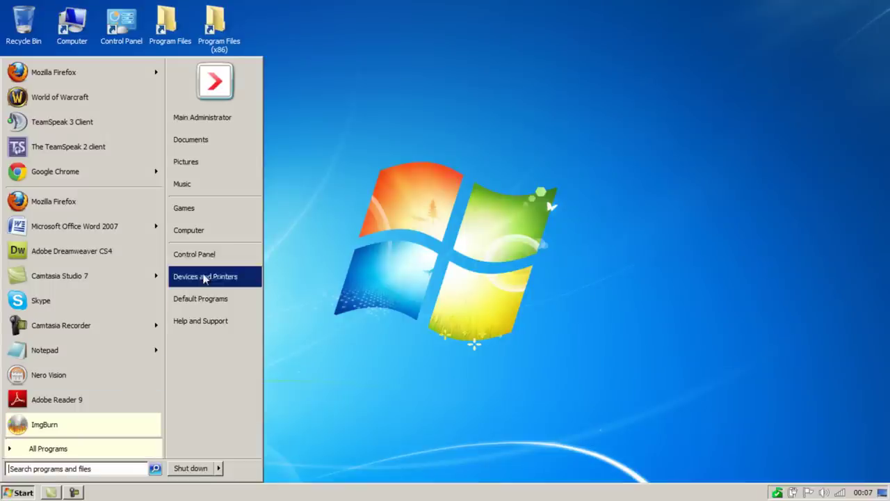
pyautogui.click(226, 233)
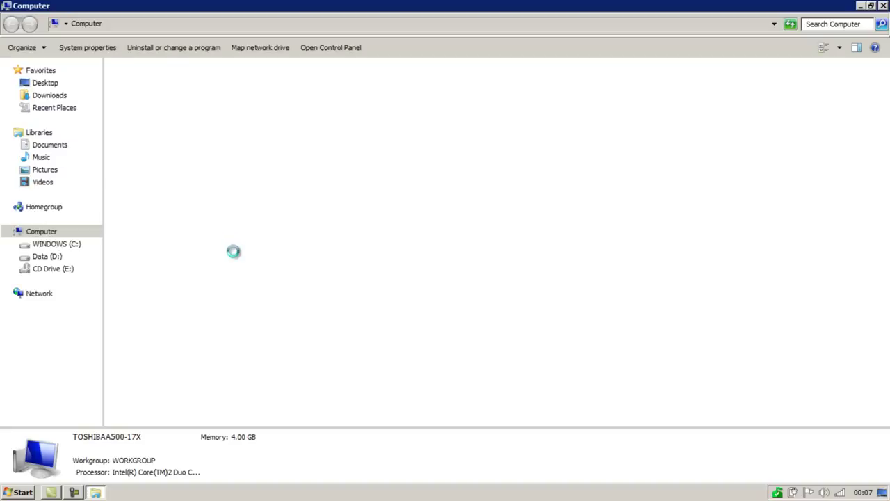
pyautogui.moveTo(269, 134)
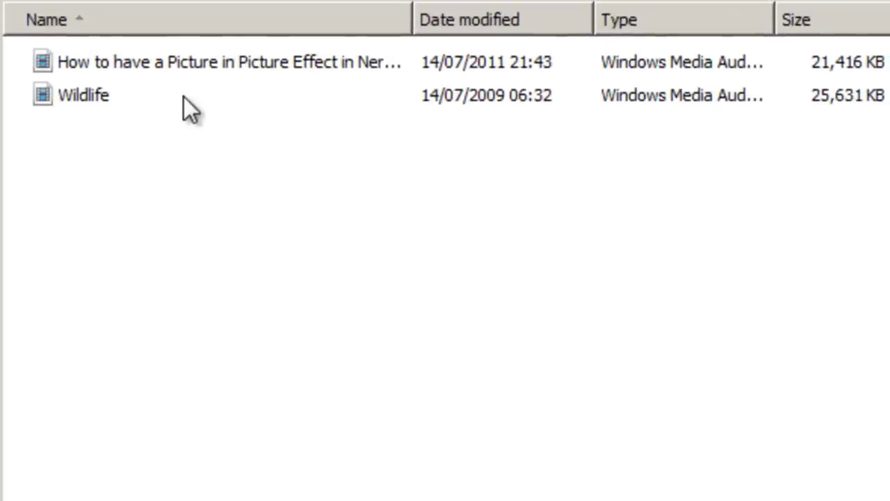
# - Play the Picture in Picture video from the CD in Windows Media Player, pausing at 00:02
pyautogui.doubleClick(179, 66)
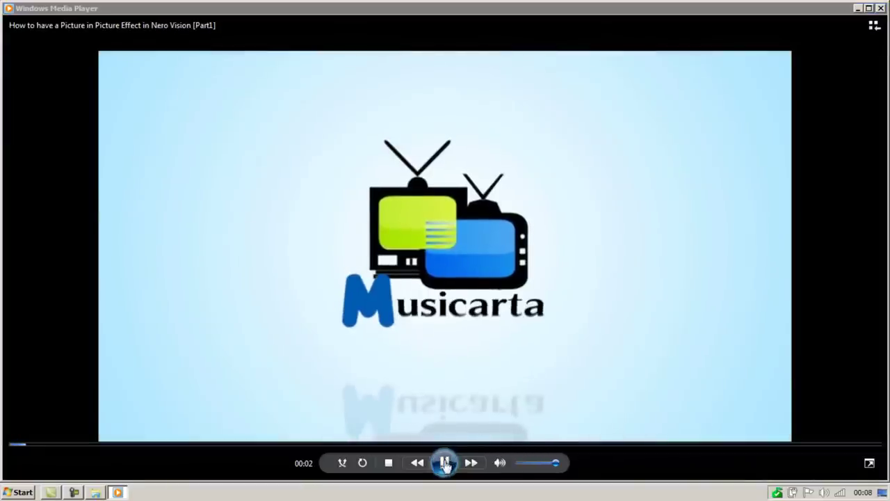
pyautogui.click(444, 463)
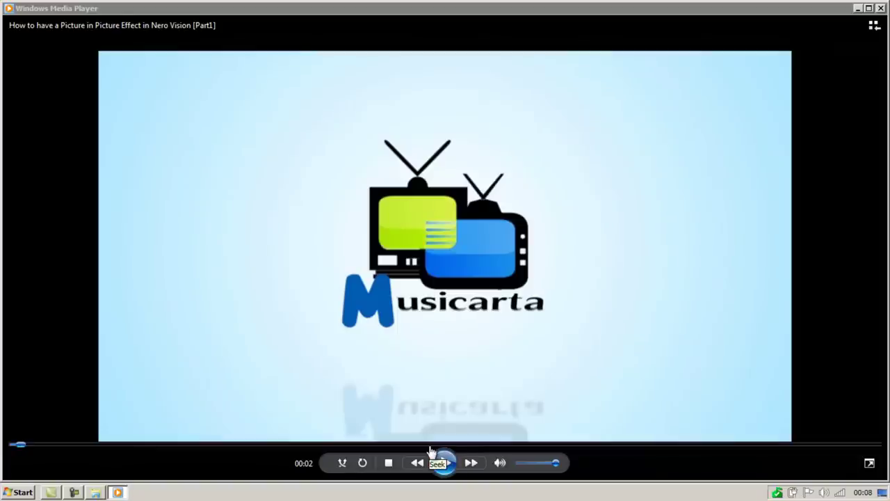